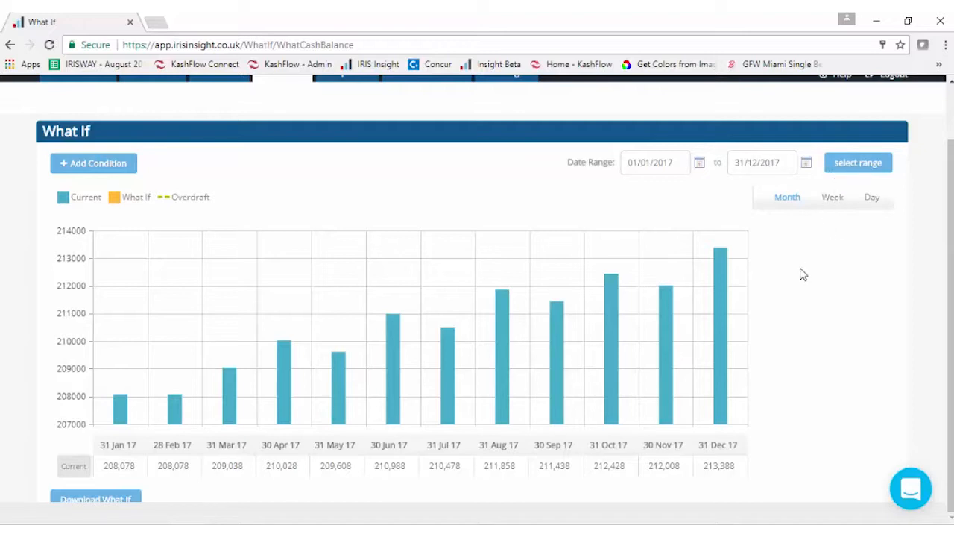
View the cash balance chart by week and by day, and return it to the monthly view.
left_click(833, 203)
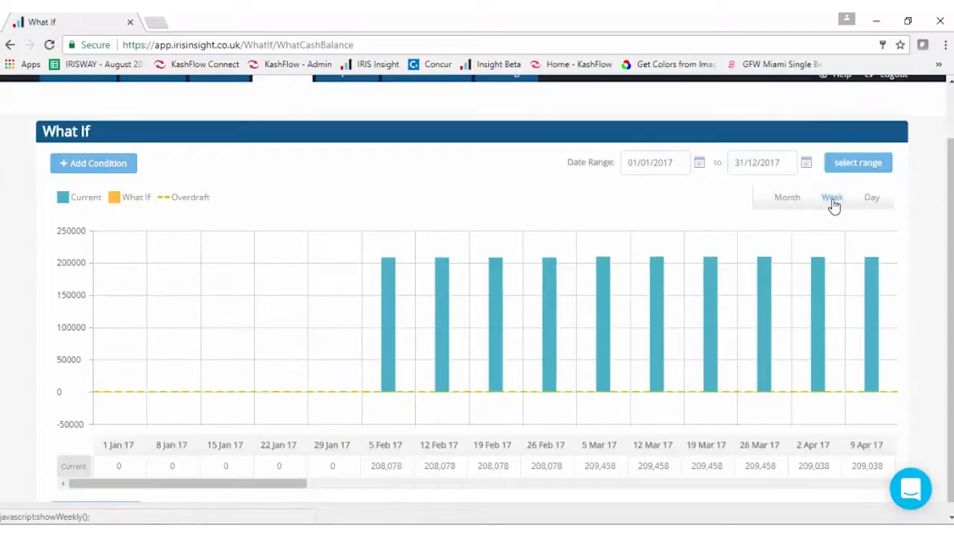
left_click(872, 206)
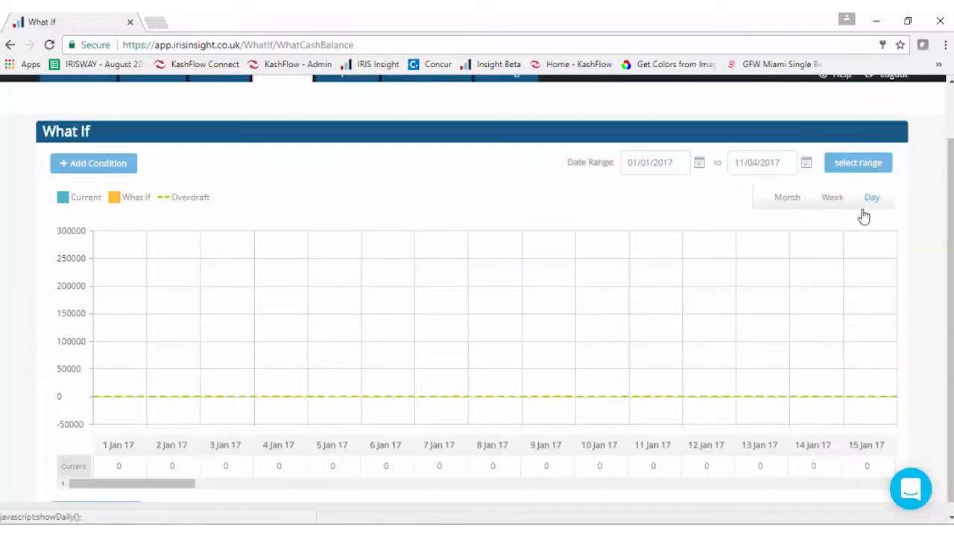
left_click(790, 200)
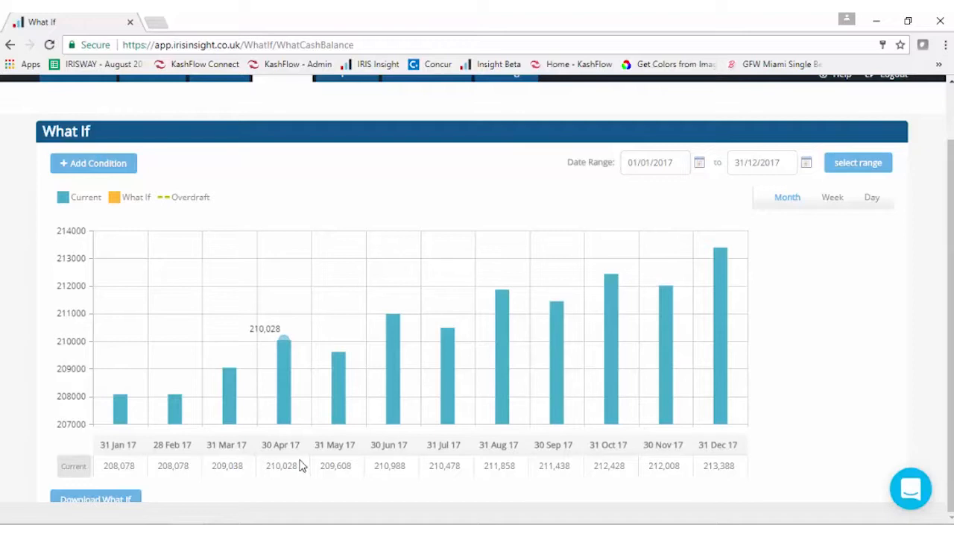
Start a new what-if condition set to Increase and applied to Value(%).
left_click(112, 175)
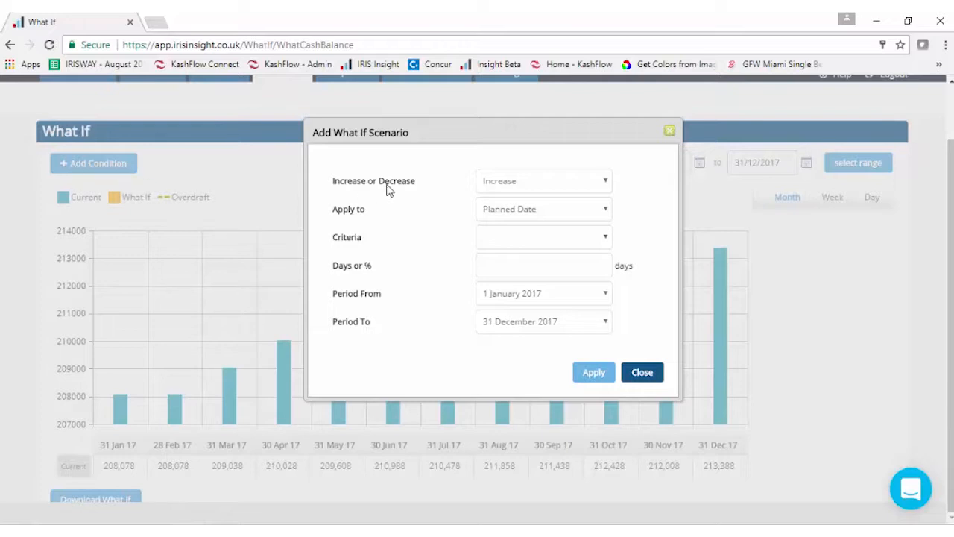
left_click(489, 188)
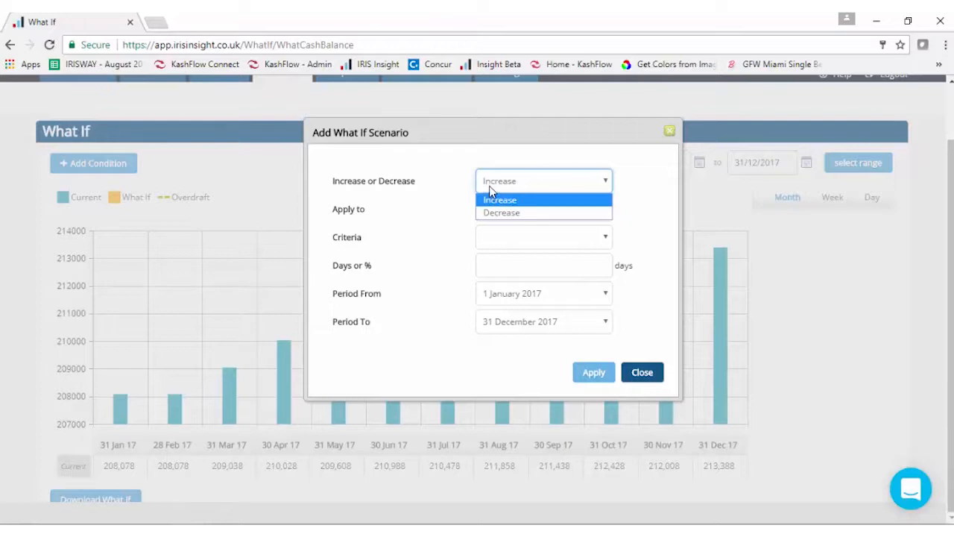
left_click(490, 191)
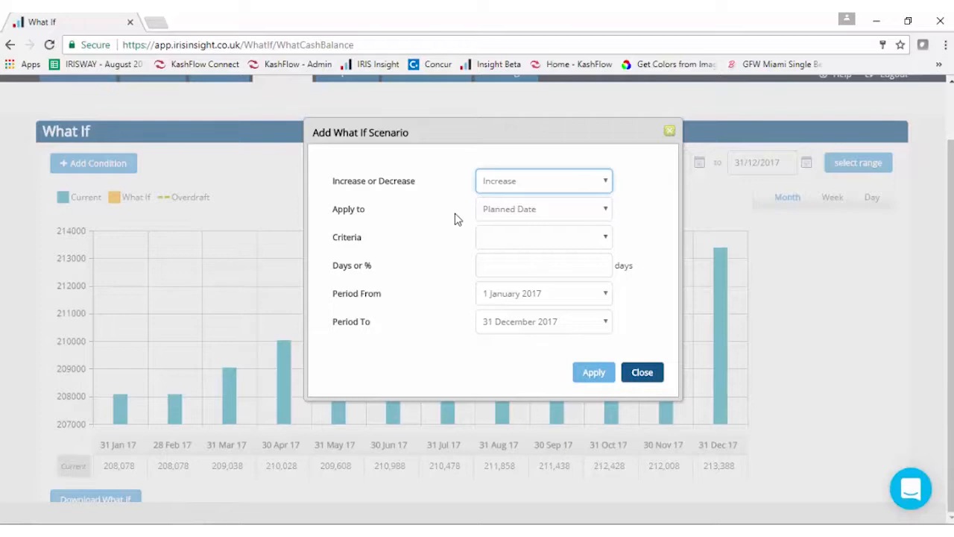
left_click(496, 215)
left_click(497, 241)
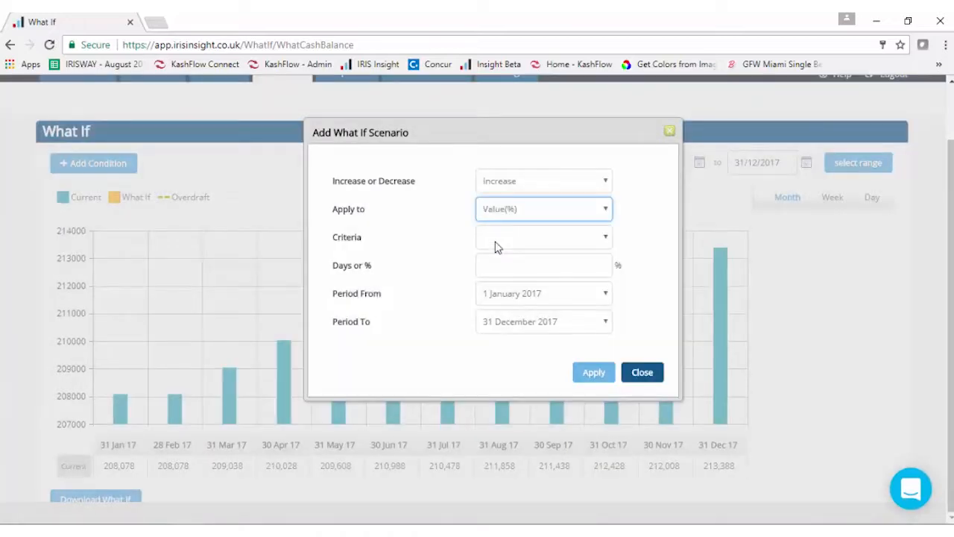
Choose Services Rendered, under Sales in the Income categories, as the condition's criteria.
left_click(604, 241)
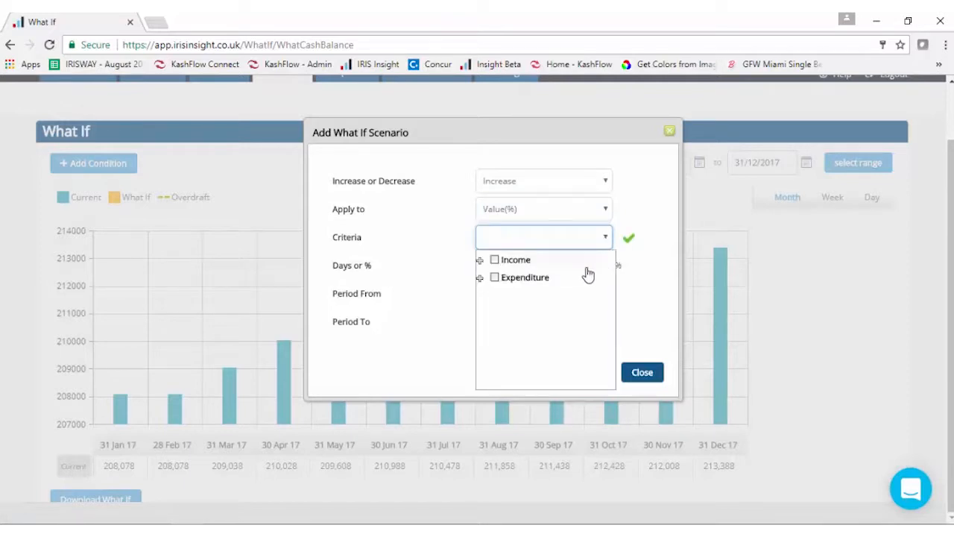
left_click(479, 260)
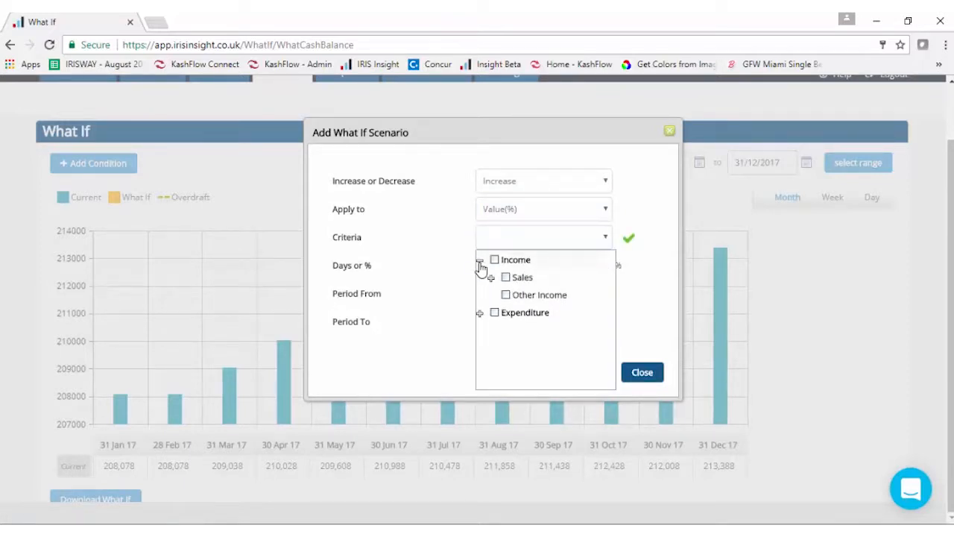
left_click(506, 277)
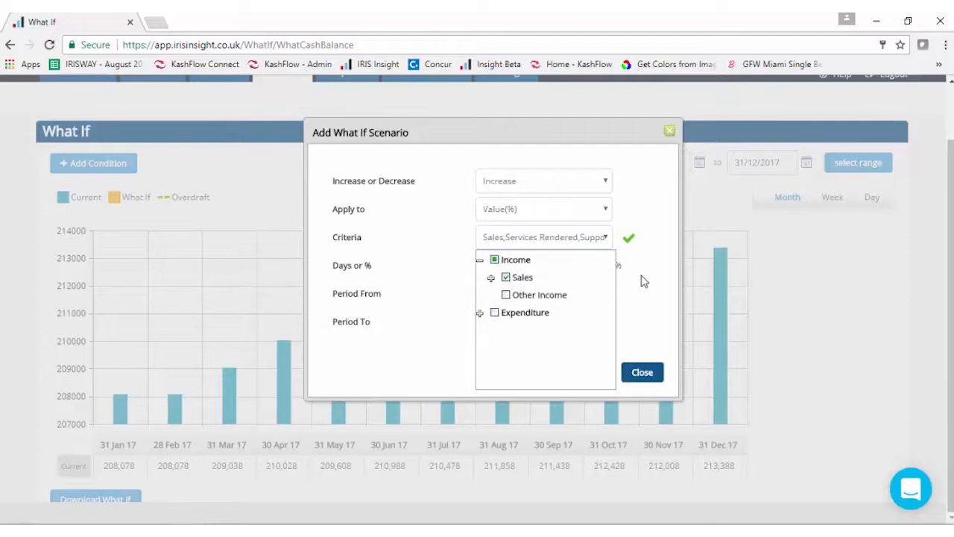
left_click(506, 278)
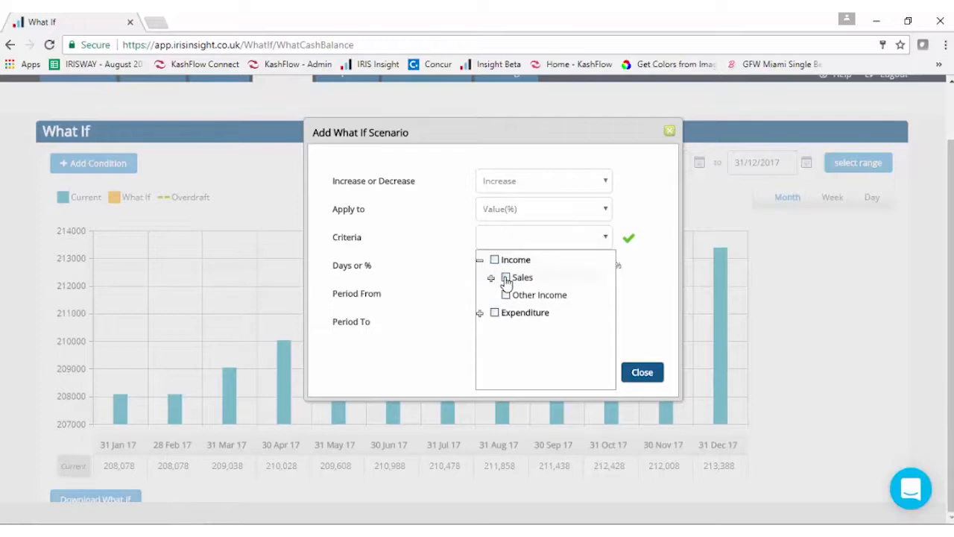
left_click(491, 280)
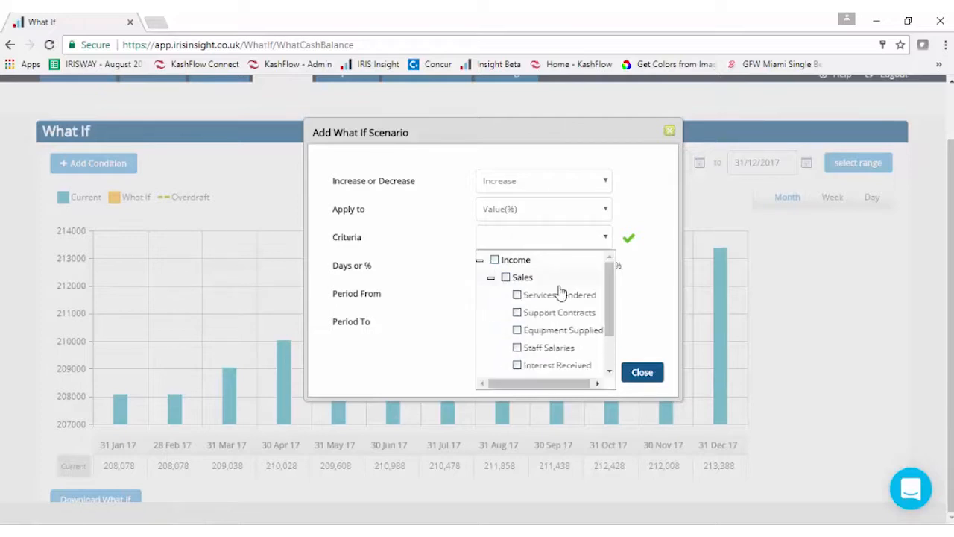
left_click_drag(613, 298, 614, 314)
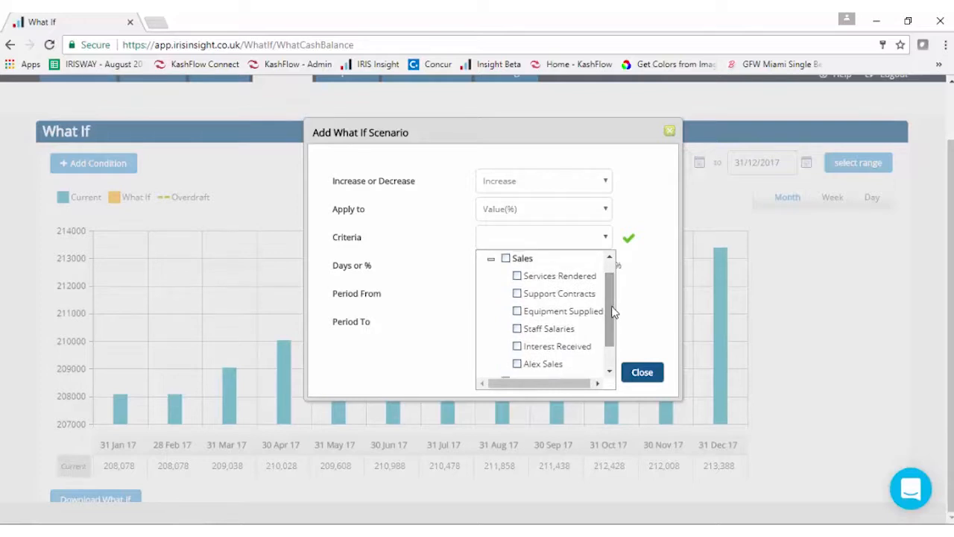
left_click(518, 276)
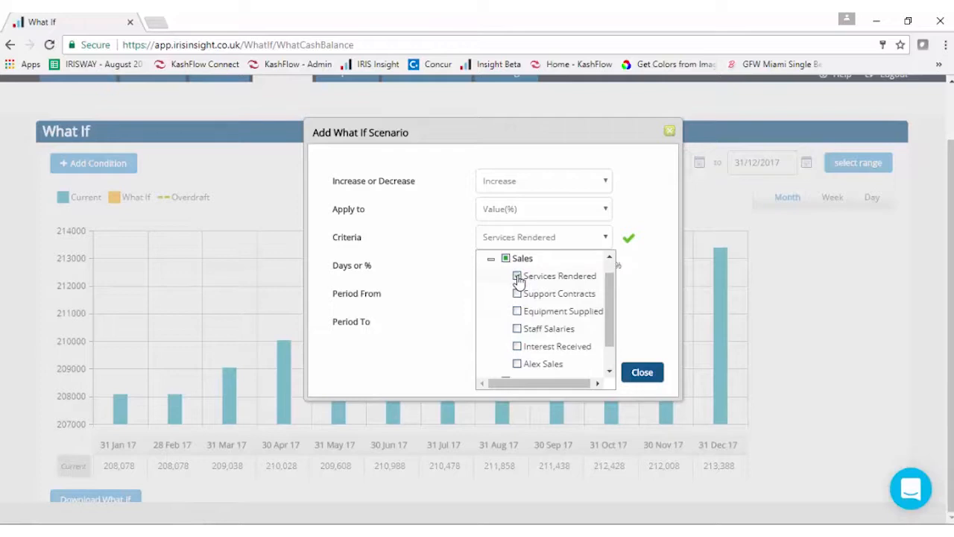
left_click(638, 289)
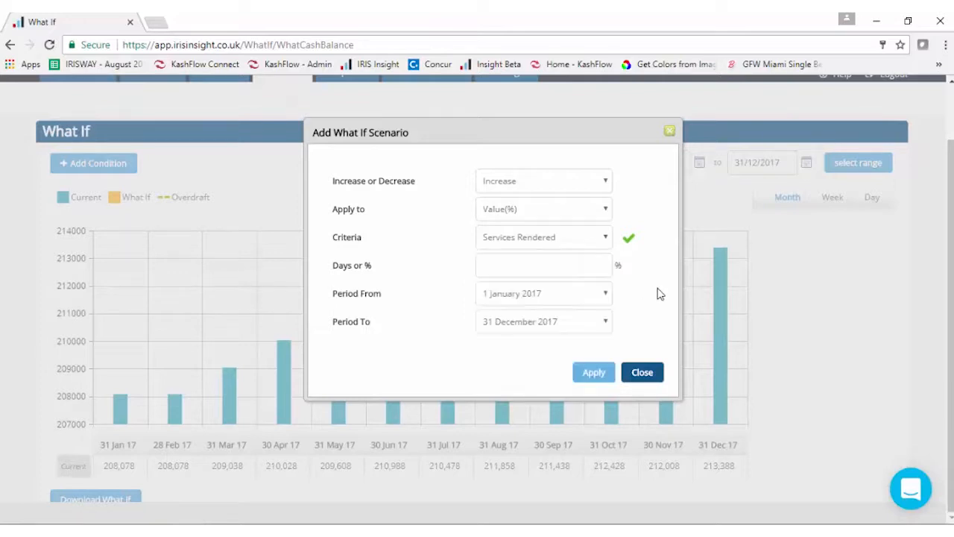
Set the increase to 10% starting from 1 August 2017 and apply the condition.
left_click(538, 272)
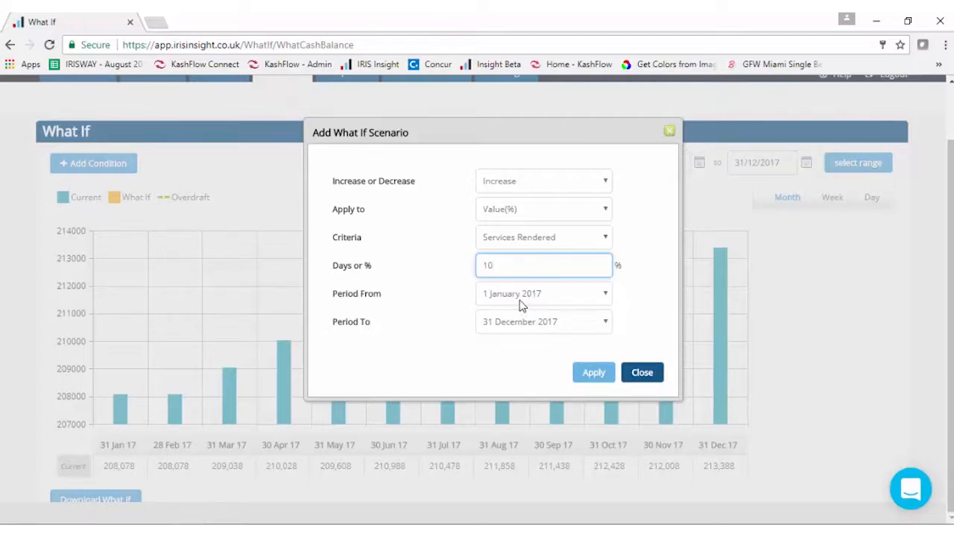
left_click(522, 303)
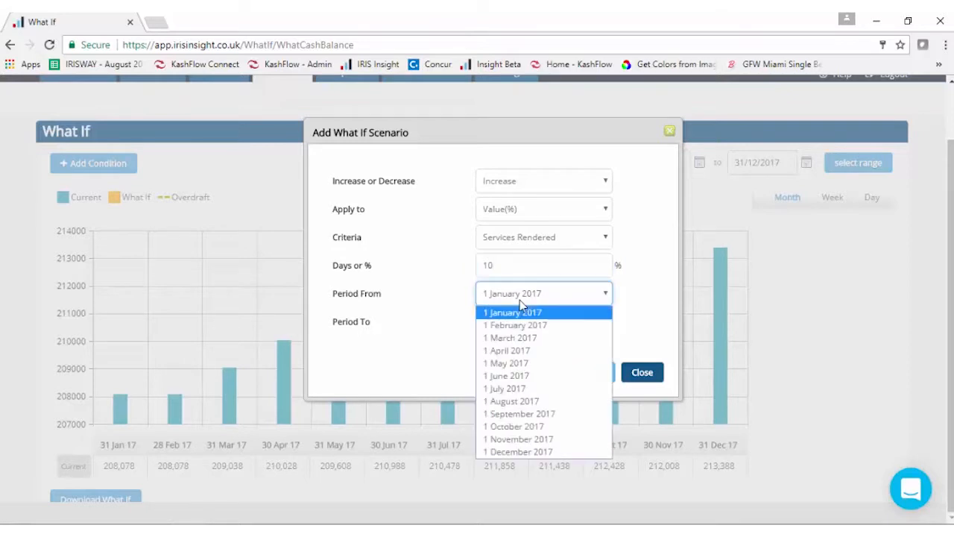
left_click(521, 402)
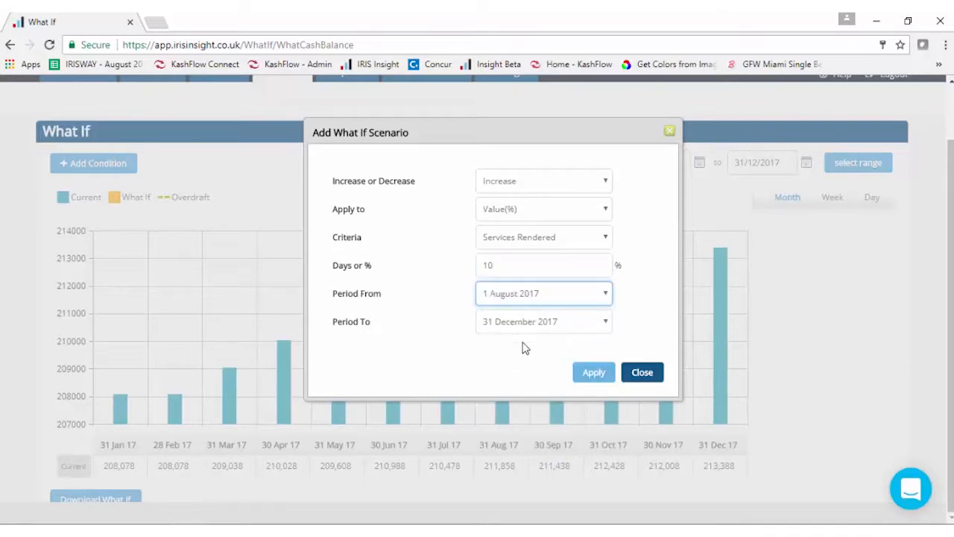
left_click(587, 376)
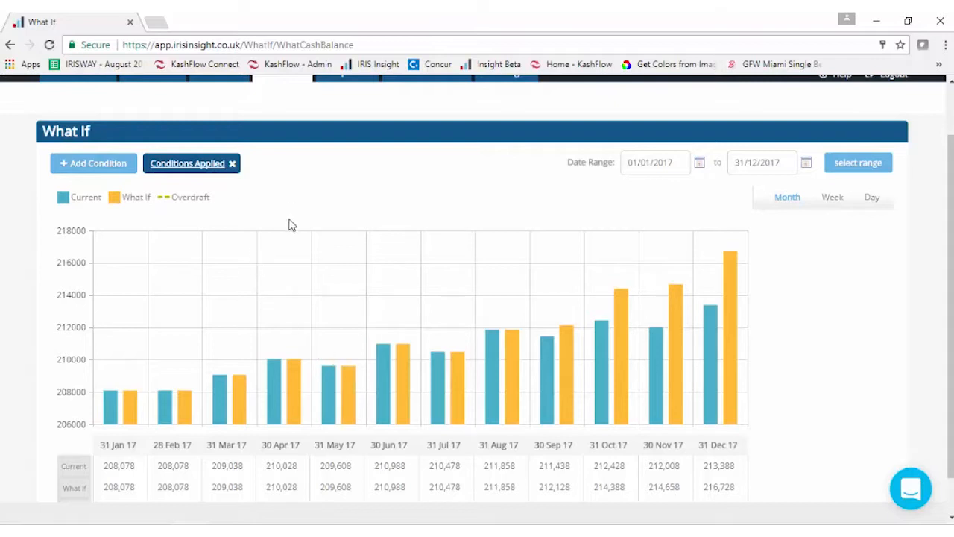
Start a second what-if condition with Directors salaries, under Operating Costs in Expenditure, as its criteria.
left_click(102, 166)
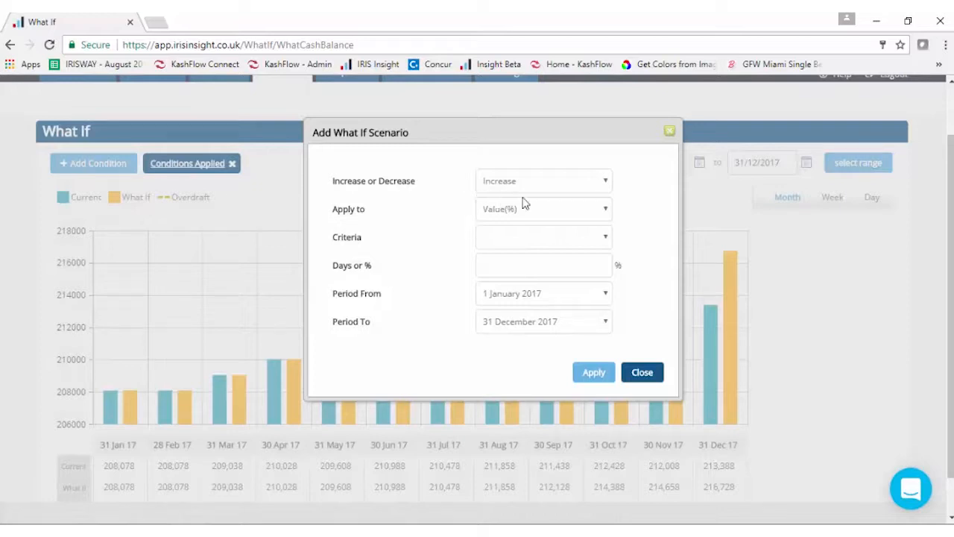
left_click(604, 244)
left_click(481, 279)
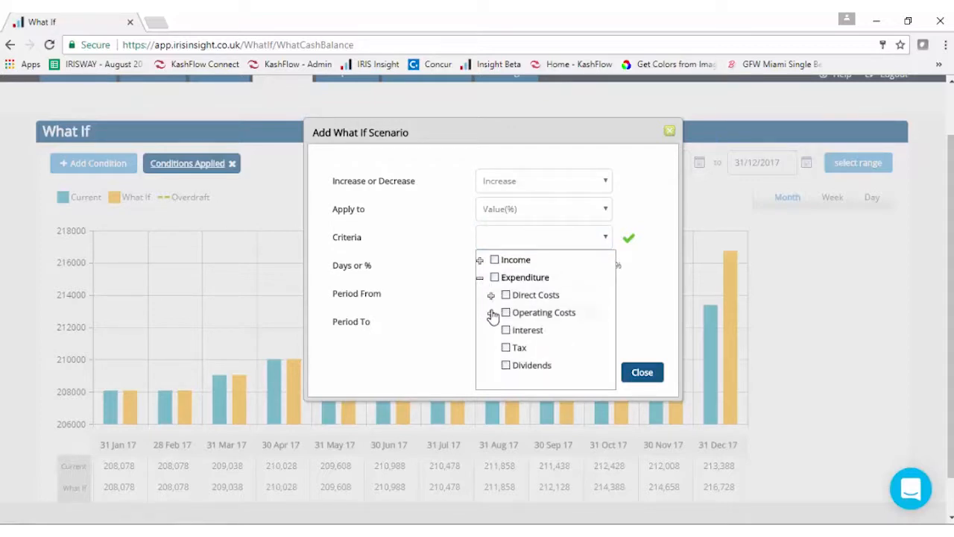
left_click(491, 313)
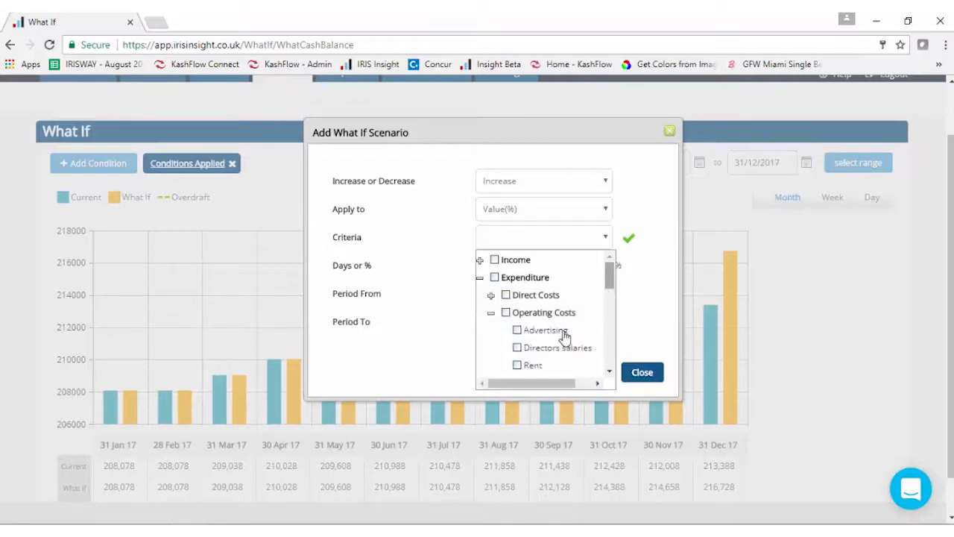
left_click(518, 348)
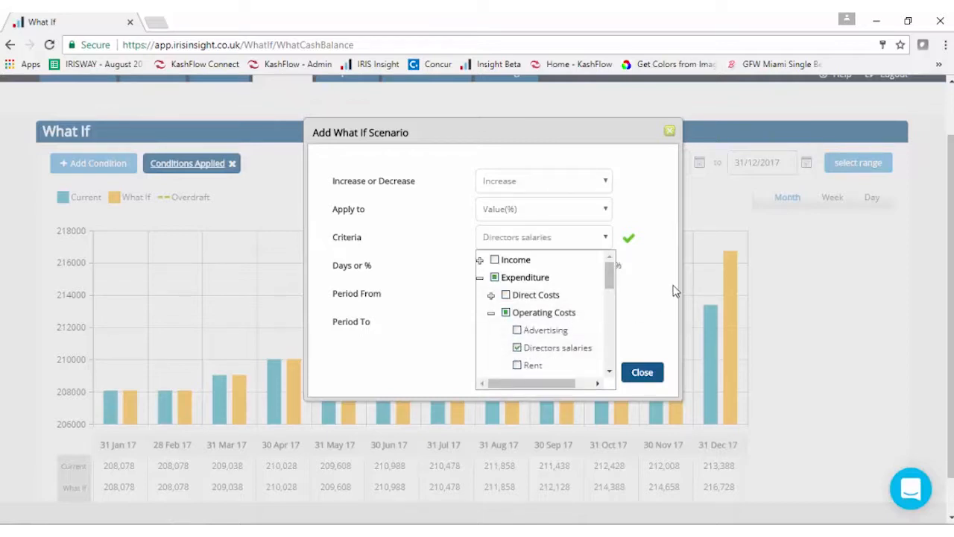
left_click(676, 290)
Set the directors' salaries increase to 5% starting from 1 August 2017 and apply the condition.
left_click(590, 266)
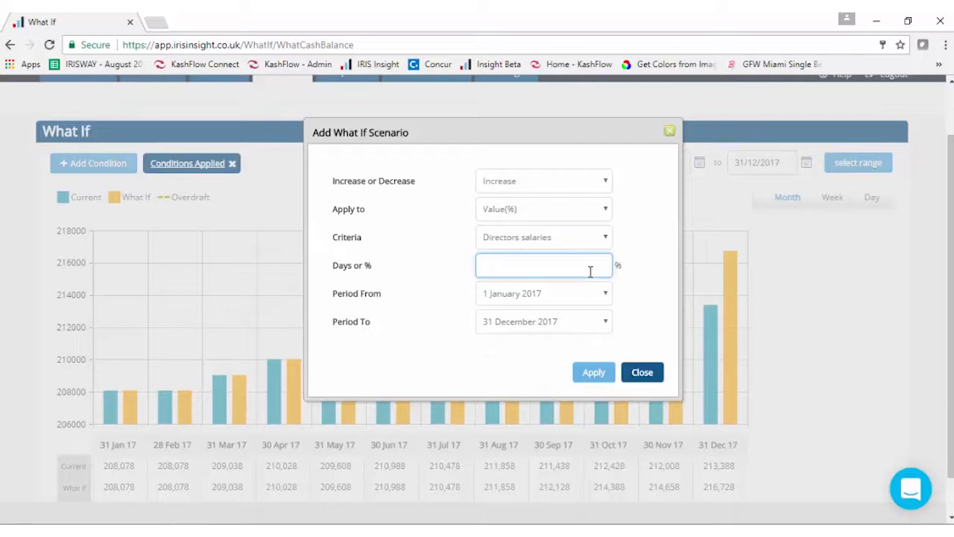
left_click(586, 298)
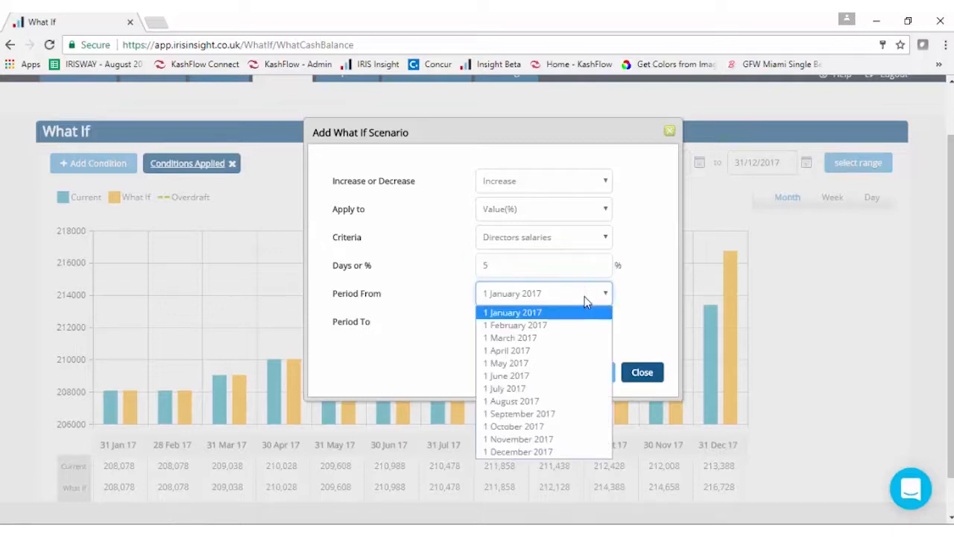
left_click(576, 388)
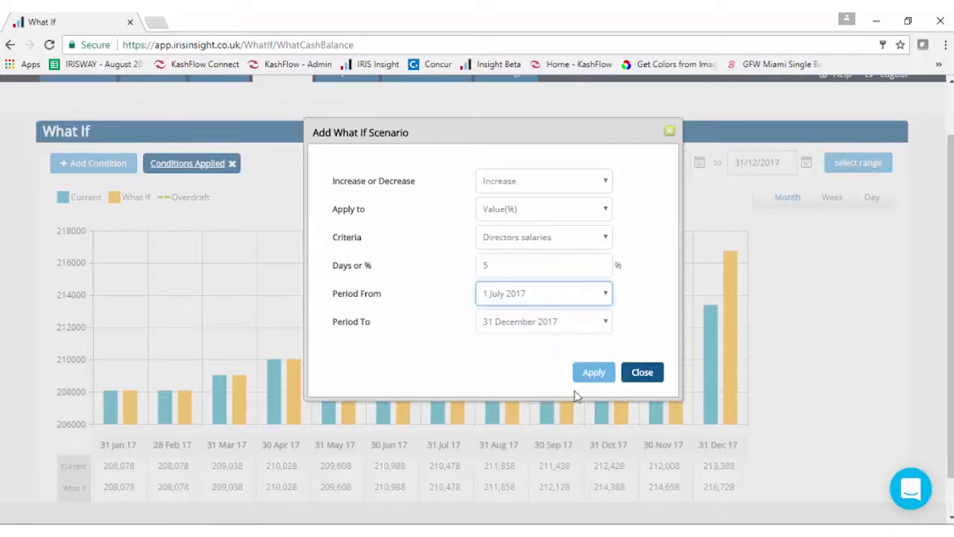
left_click(572, 306)
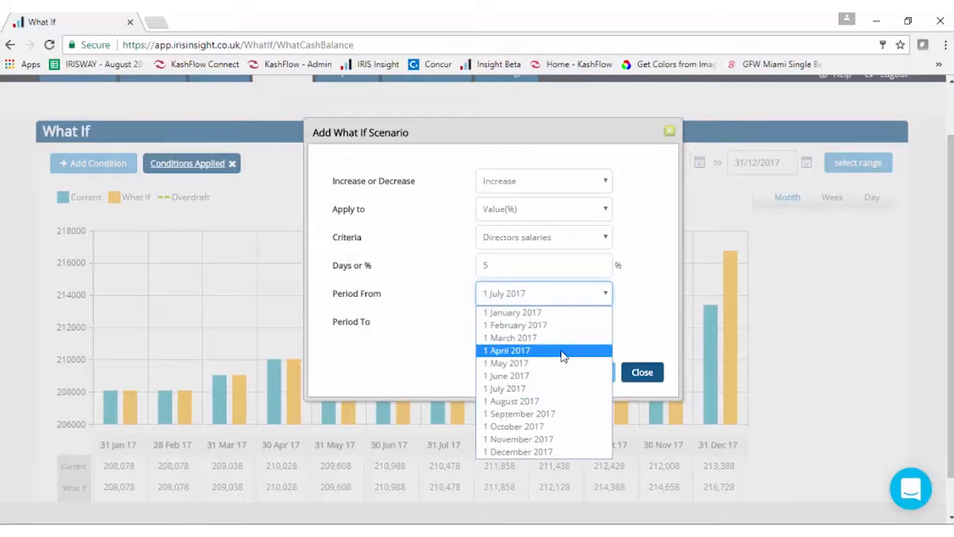
left_click(558, 403)
left_click(601, 372)
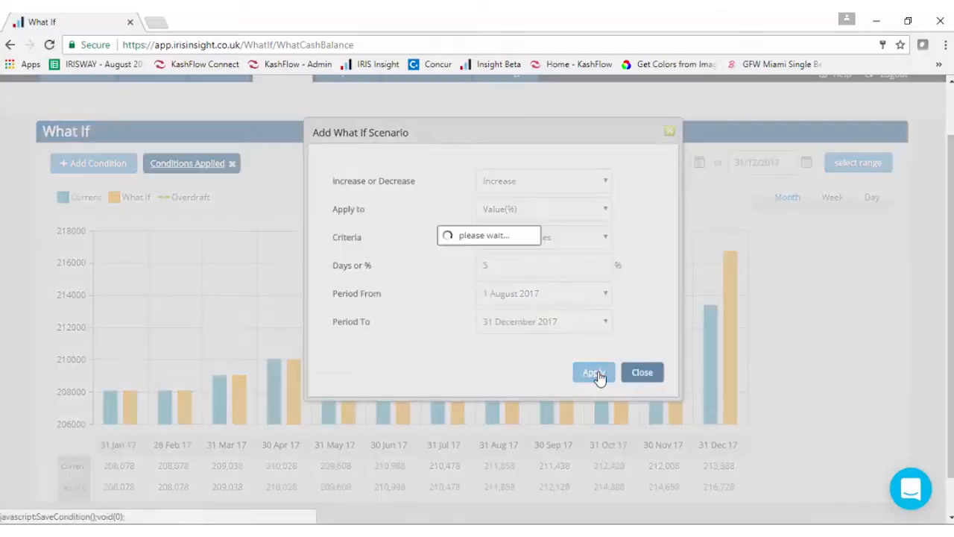
Start a third what-if condition and set it to apply to Planned Date.
scroll(805, 390, "down", 1)
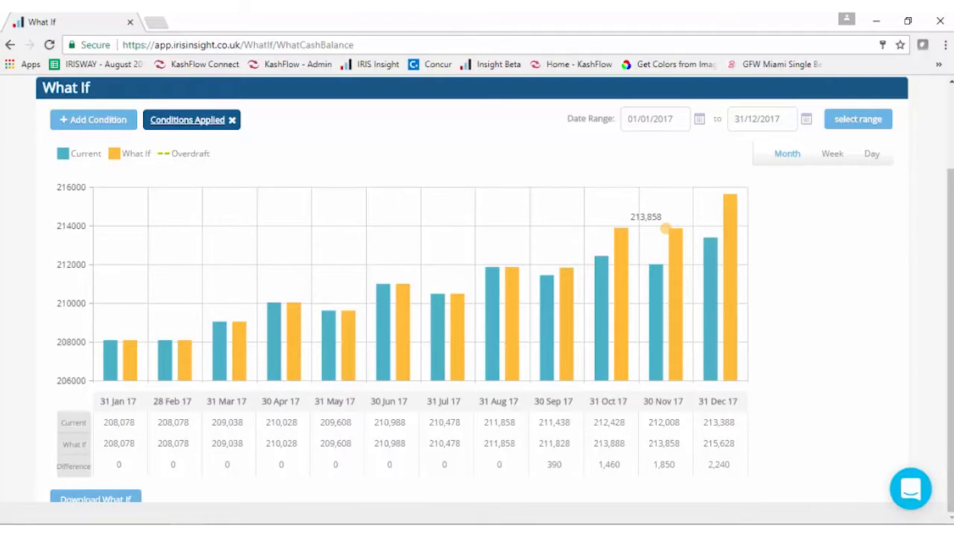
scroll(512, 379, "up", 1)
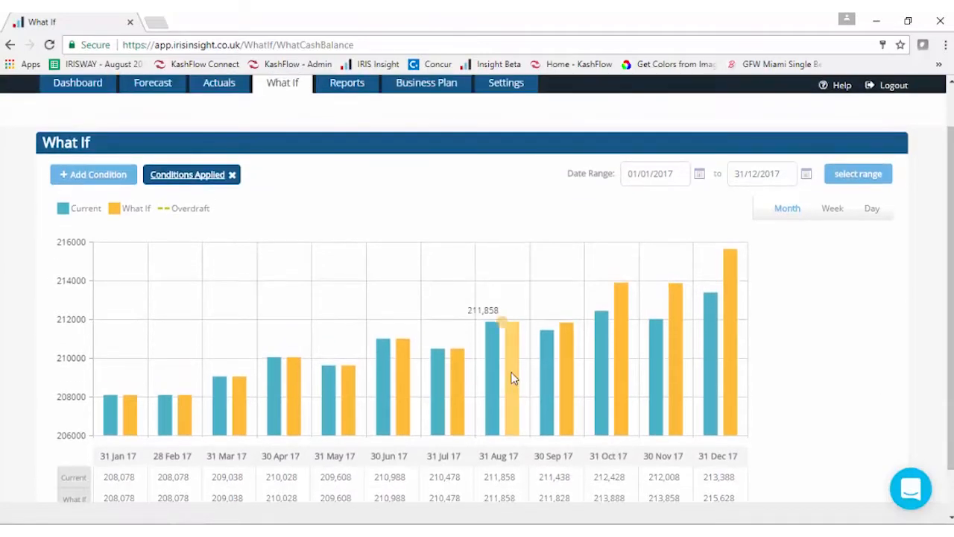
left_click(96, 179)
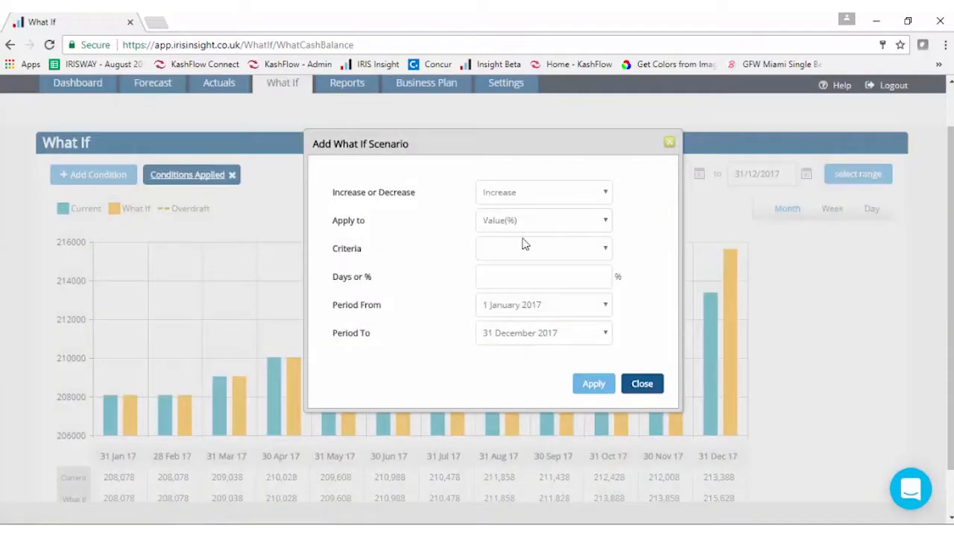
left_click(581, 222)
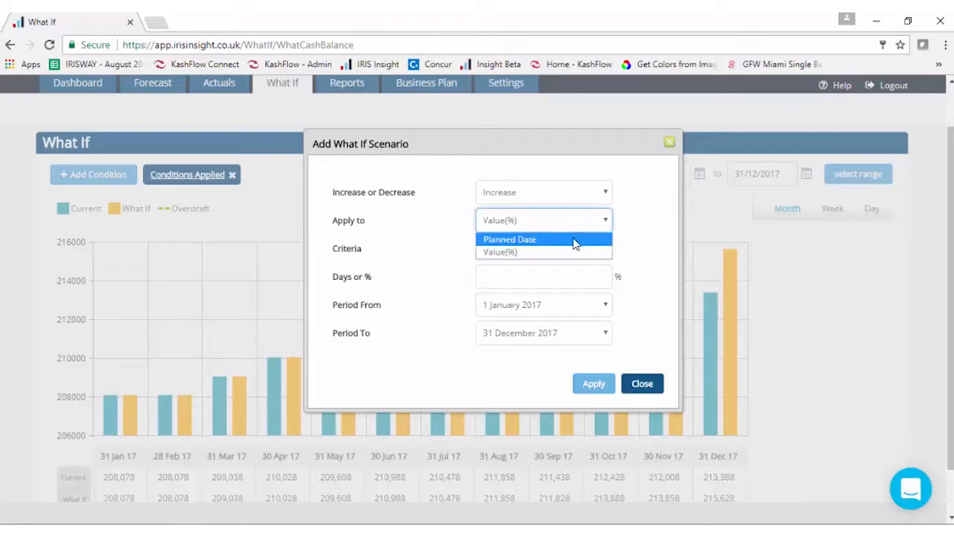
left_click(575, 241)
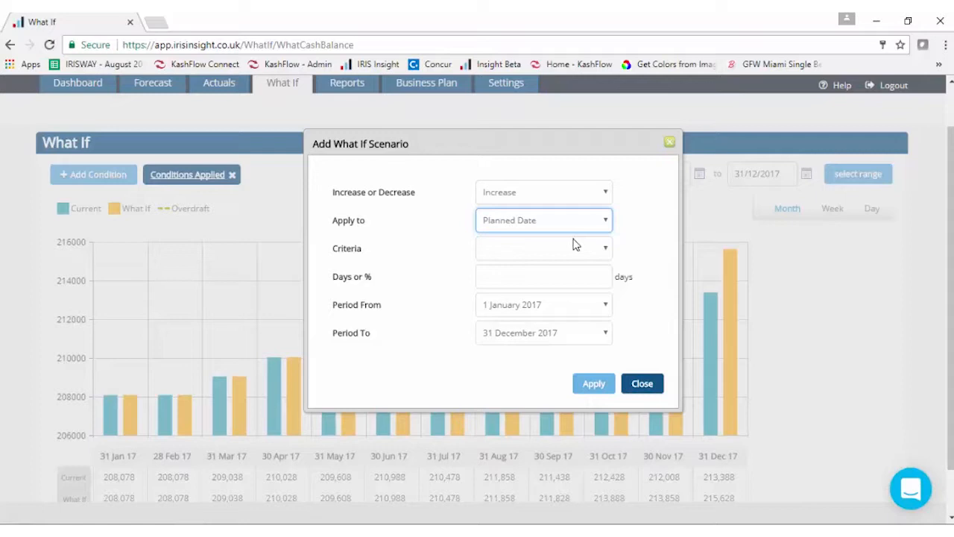
Choose Sales under Income as the criteria for the planned date condition.
left_click(583, 249)
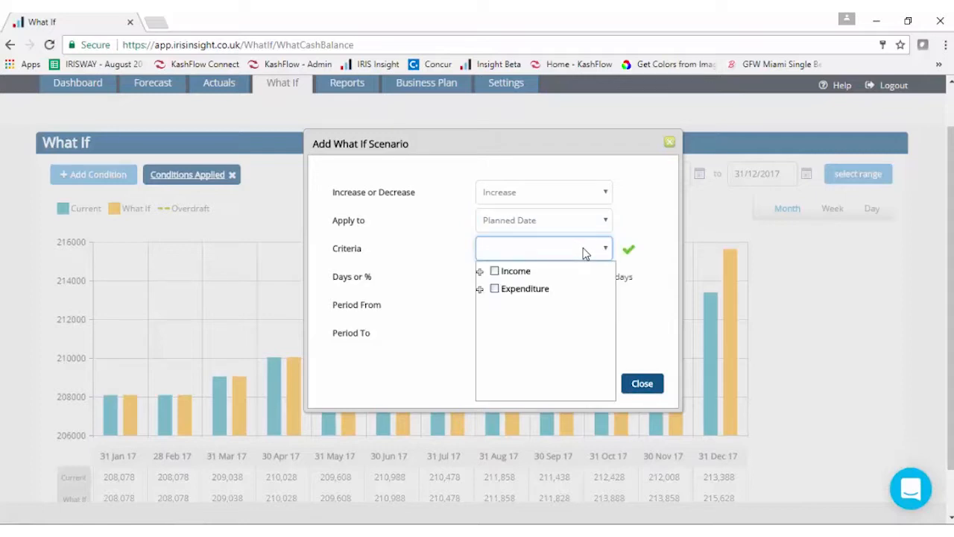
left_click(480, 272)
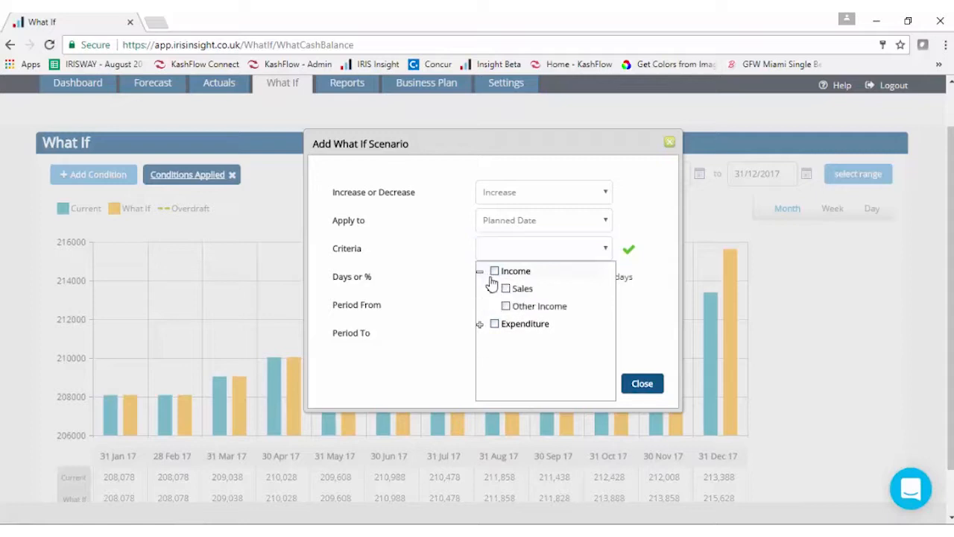
left_click(506, 289)
left_click(655, 266)
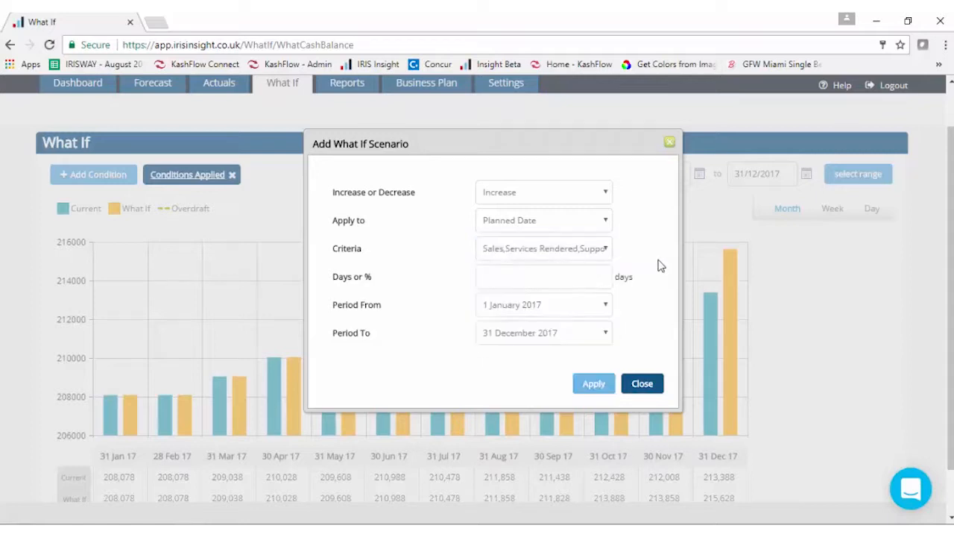
Set the planned date increase for sales to 60 days starting from 1 August 2017 and apply the condition.
left_click(569, 282)
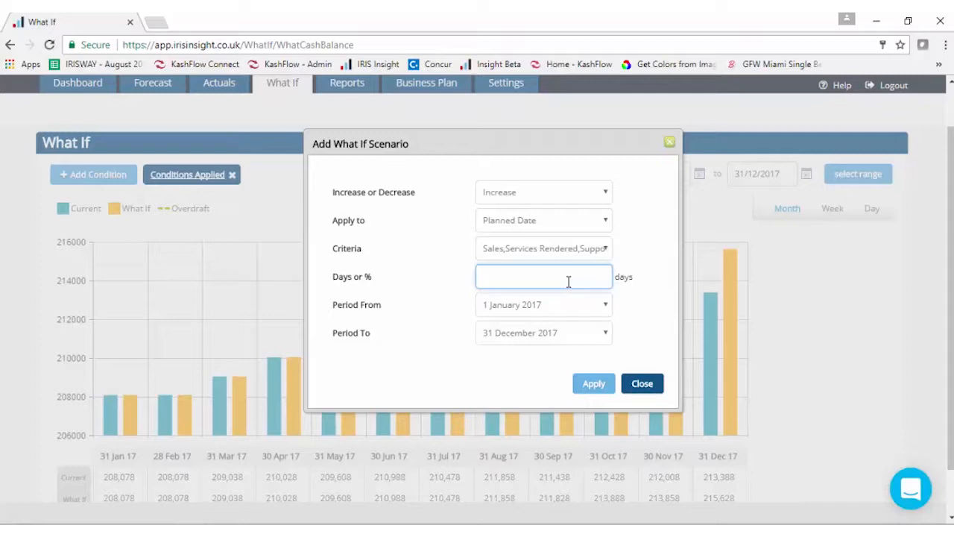
type("60")
left_click(578, 313)
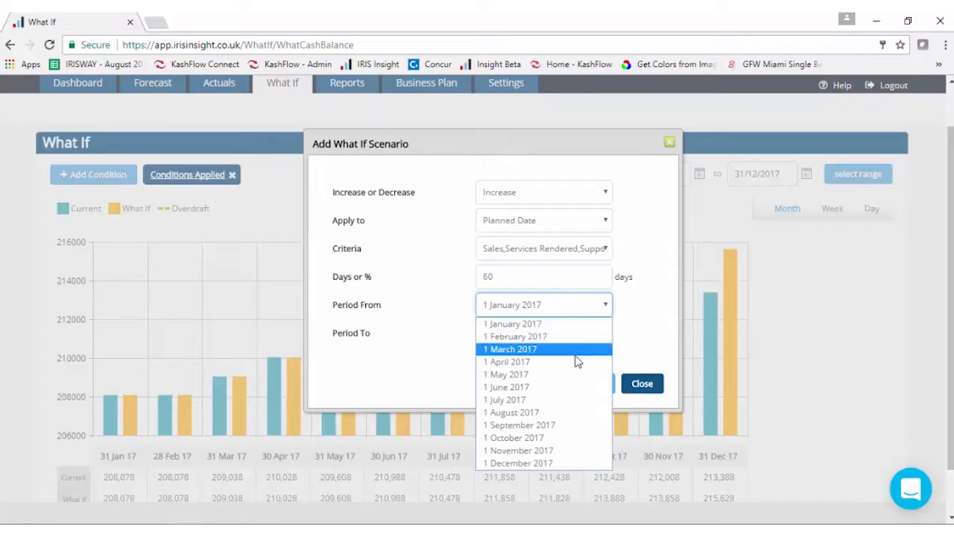
left_click(575, 412)
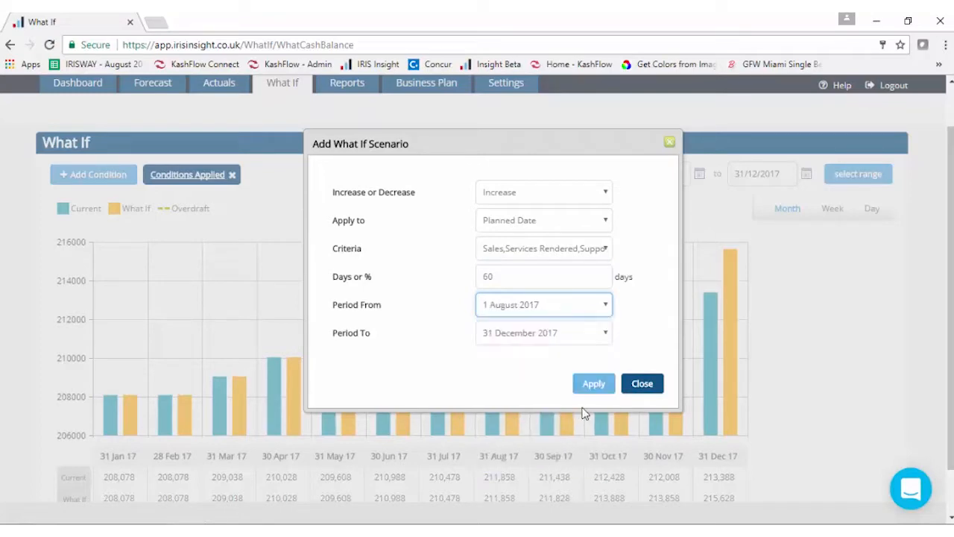
left_click(594, 387)
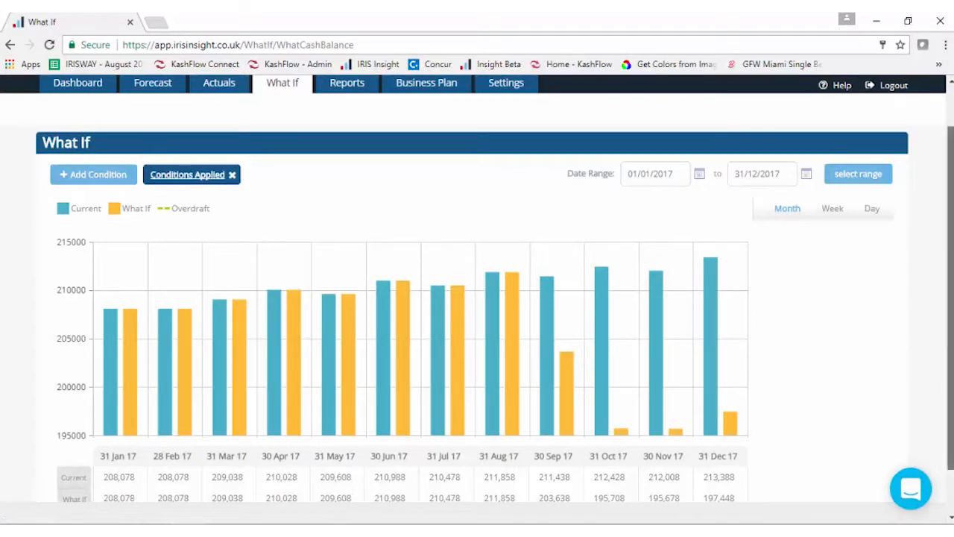
Compare the monthly Current and What If balances and download the what-if results as a spreadsheet.
scroll(477, 289, "down", 1)
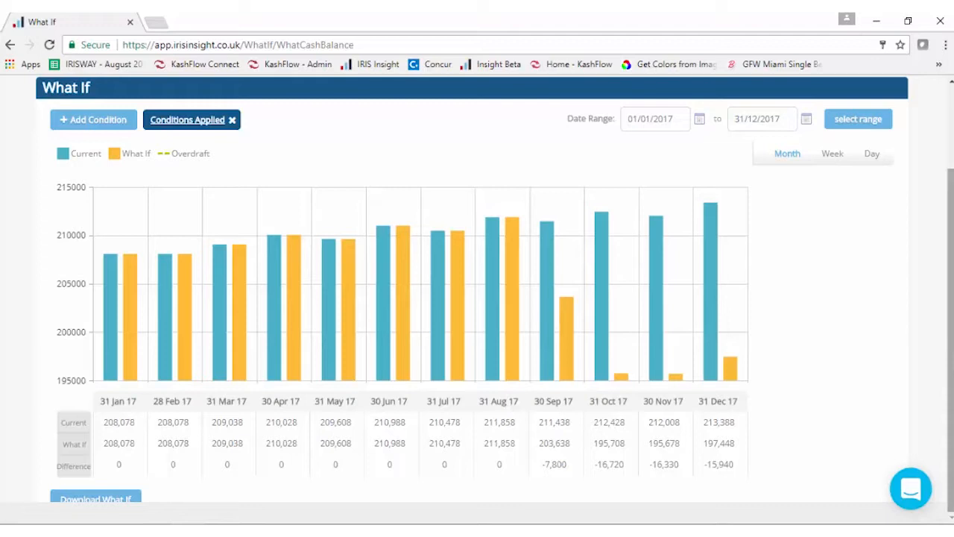
scroll(335, 181, "up", 3)
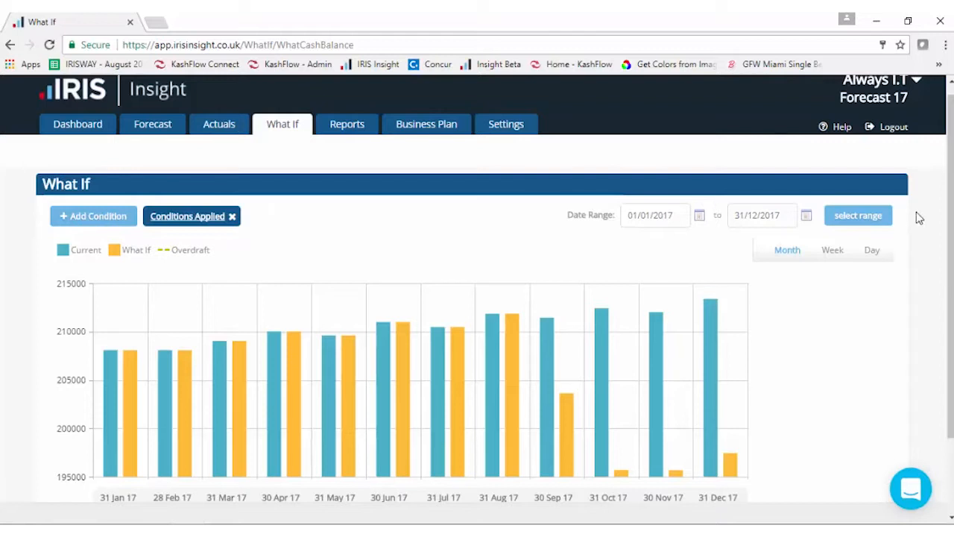
left_click_drag(951, 212, 952, 317)
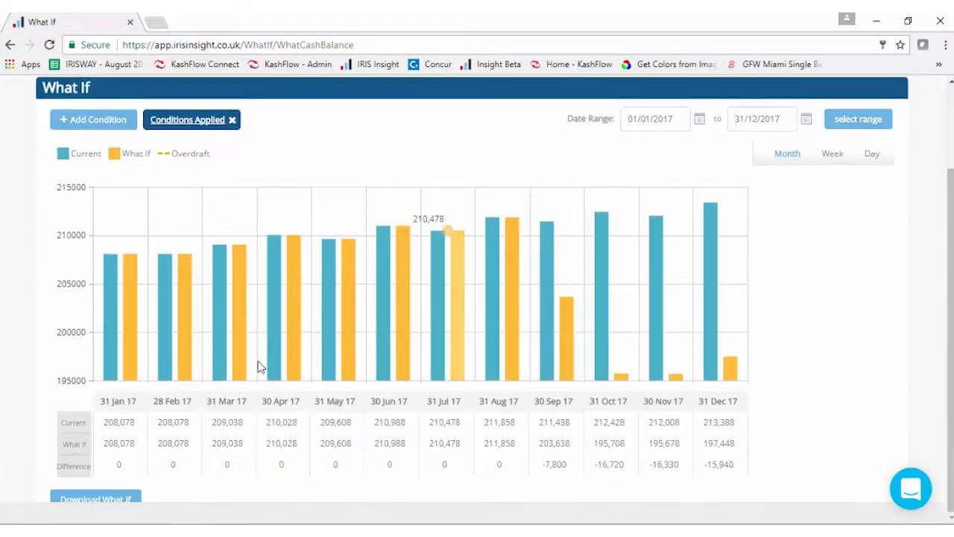
left_click(111, 501)
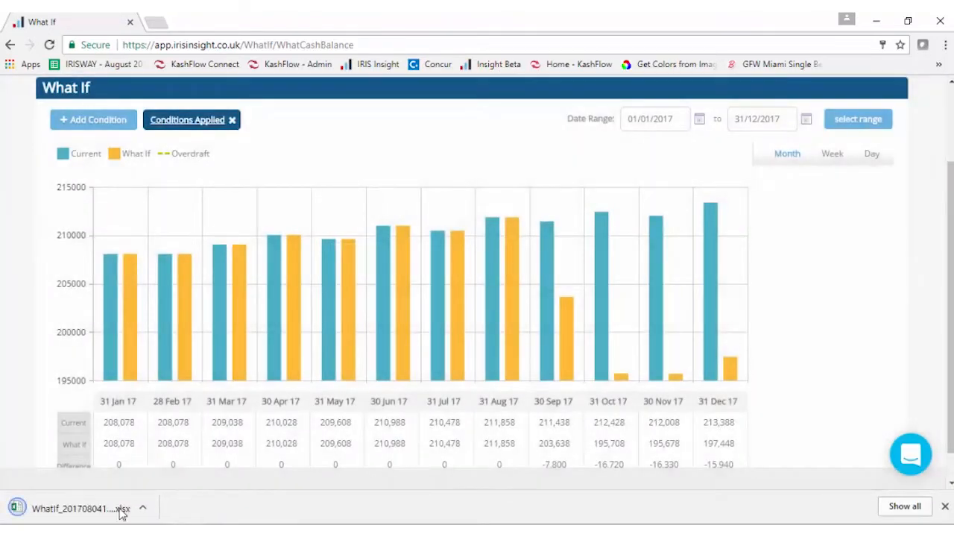
Open the downloaded what-if workbook in Excel, review its chart and the Current, What If and Difference rows, and close it.
left_click(119, 511)
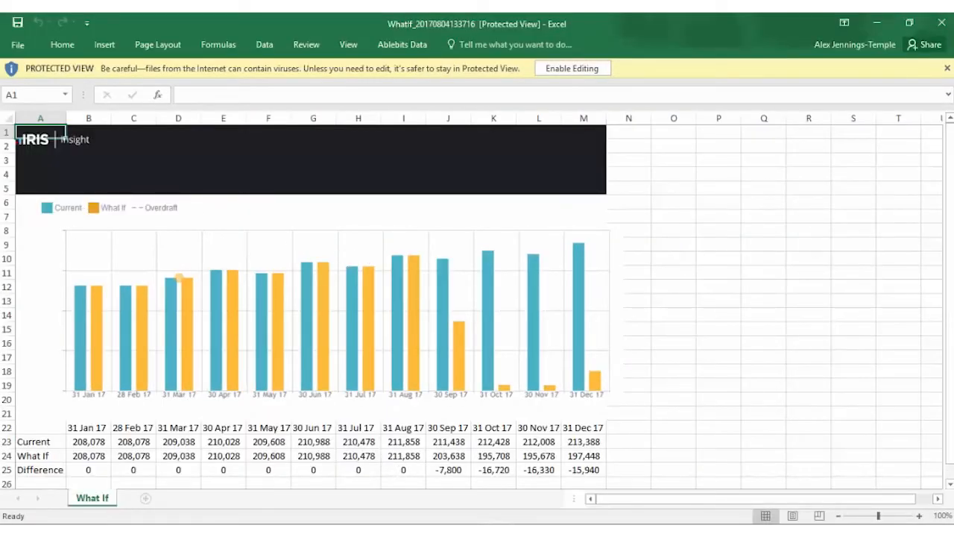
left_click_drag(948, 262, 948, 274)
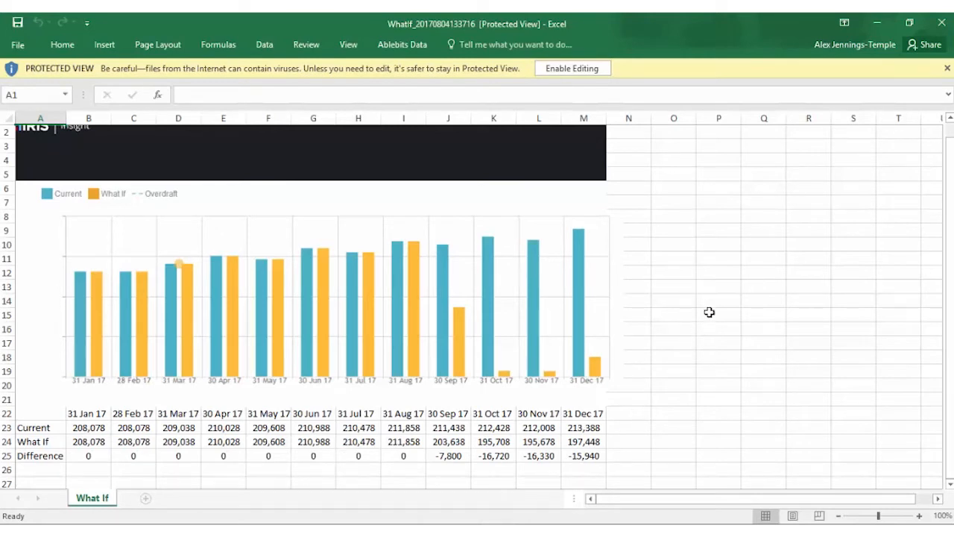
left_click(942, 25)
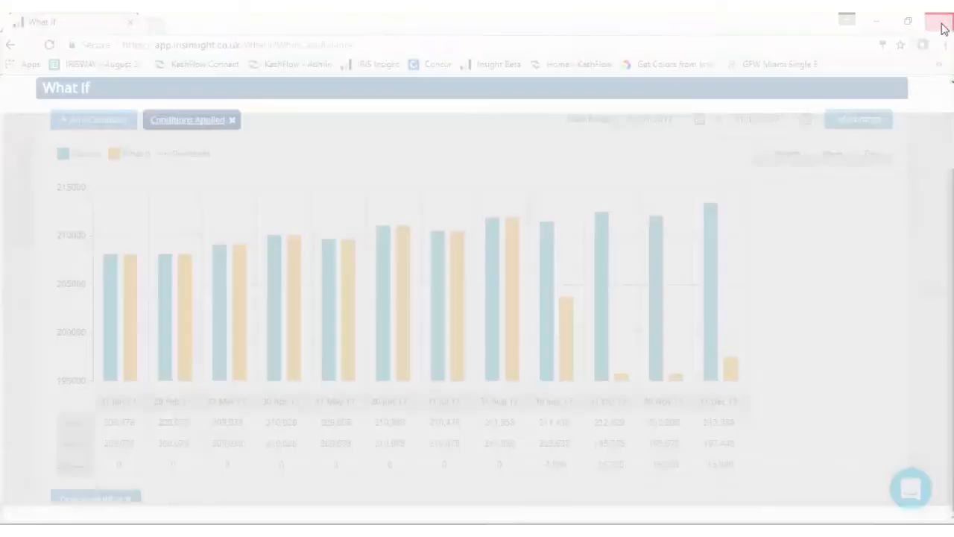